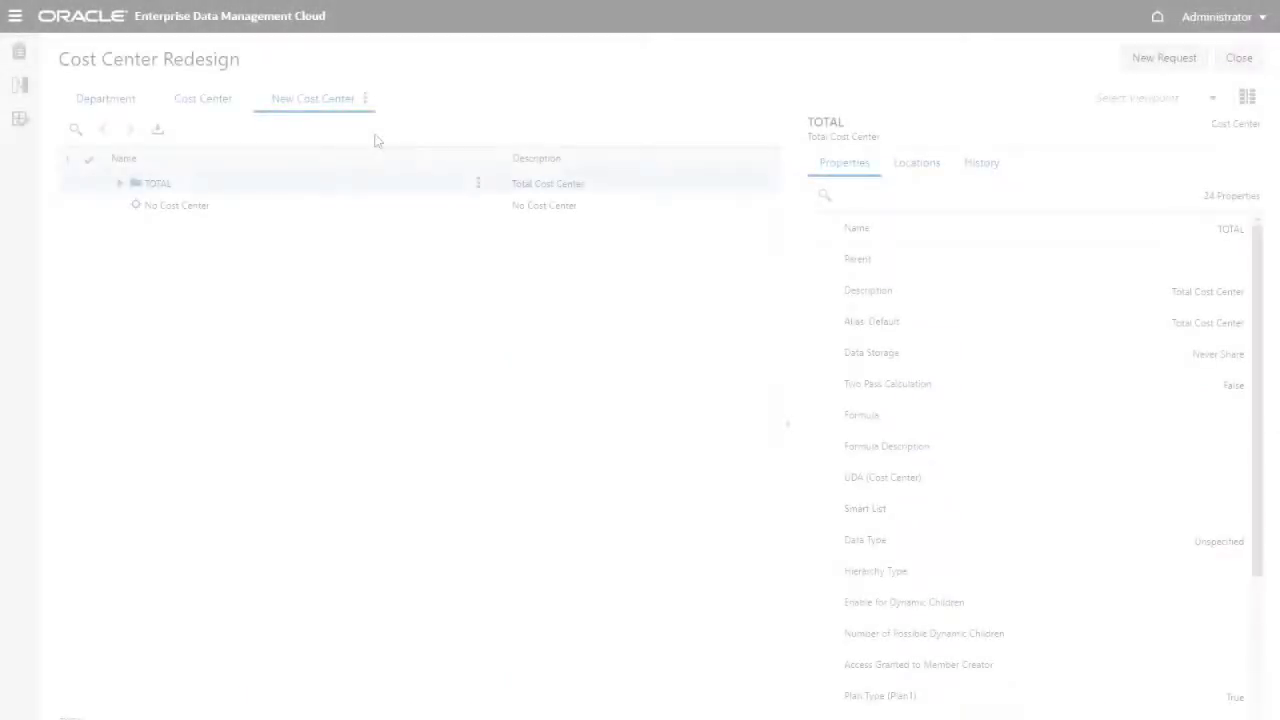
Inspect the New Cost Center viewpoint and show the Cost Center dimension's extracts.
click(365, 98)
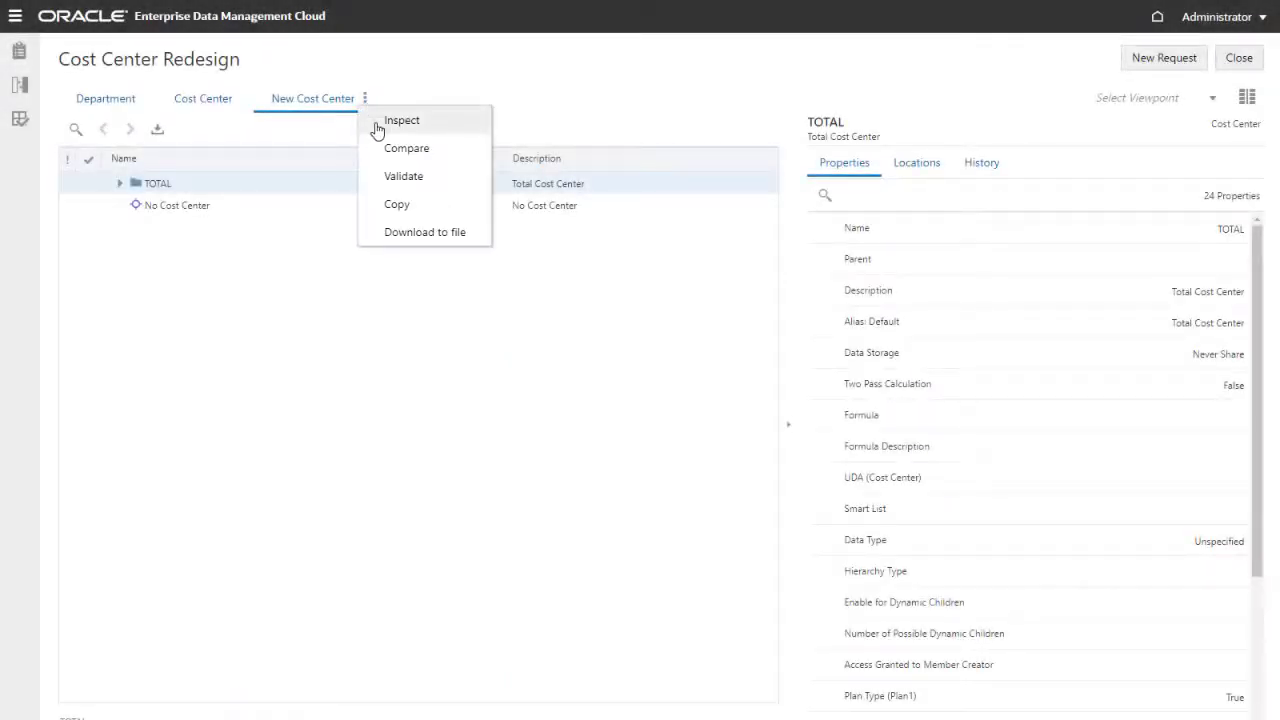
click(378, 125)
click(288, 401)
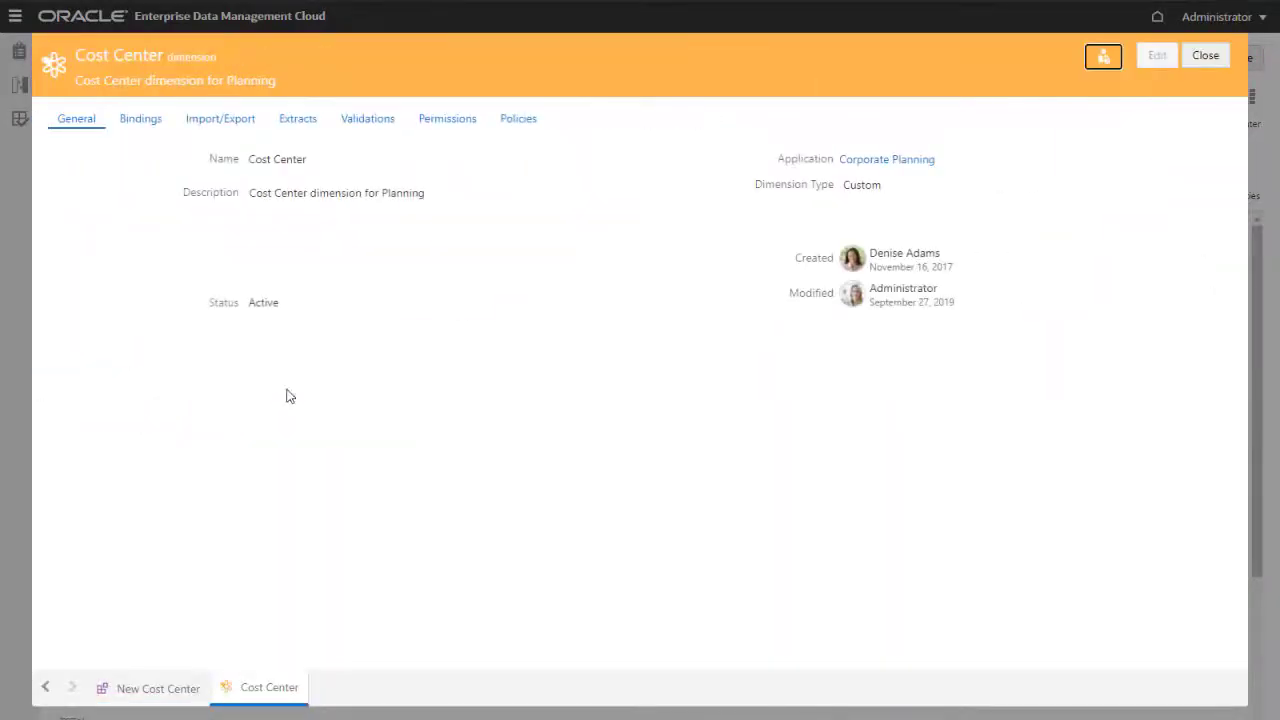
click(305, 127)
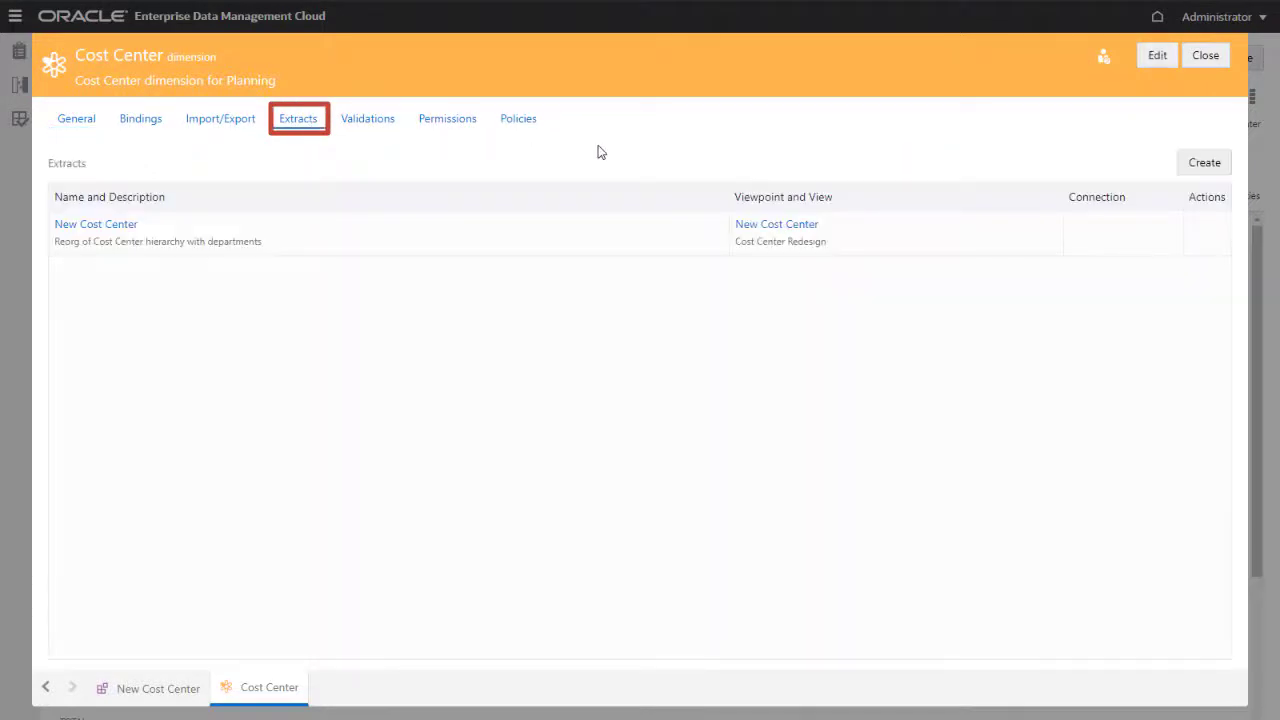
Start a new extract on the New Cost Center viewpoint named 'Alternate Cost Center Org'.
click(1182, 166)
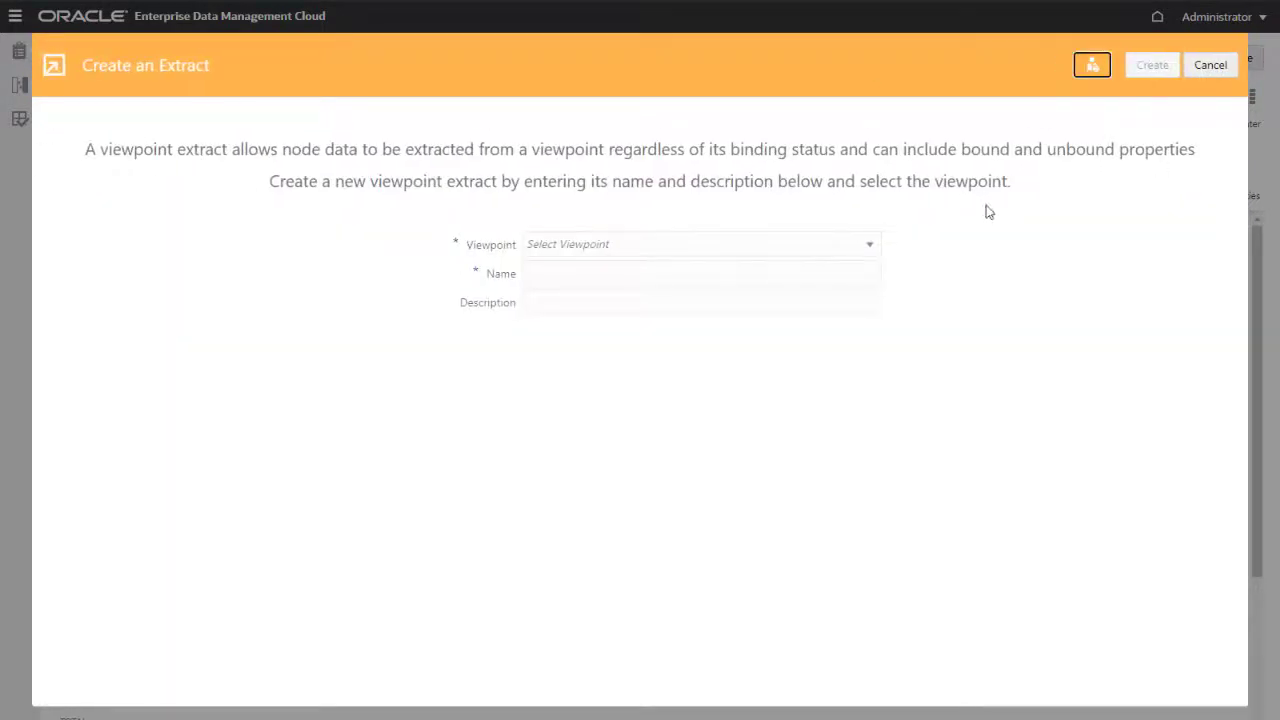
click(872, 247)
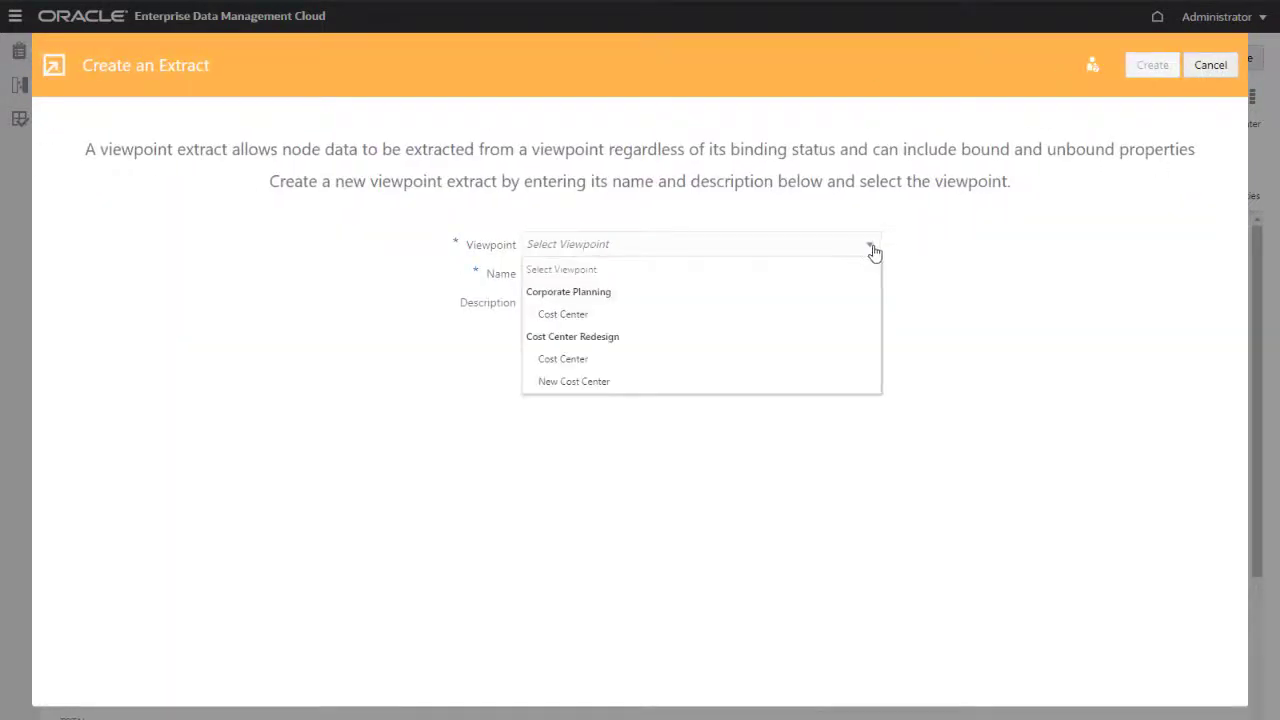
click(692, 390)
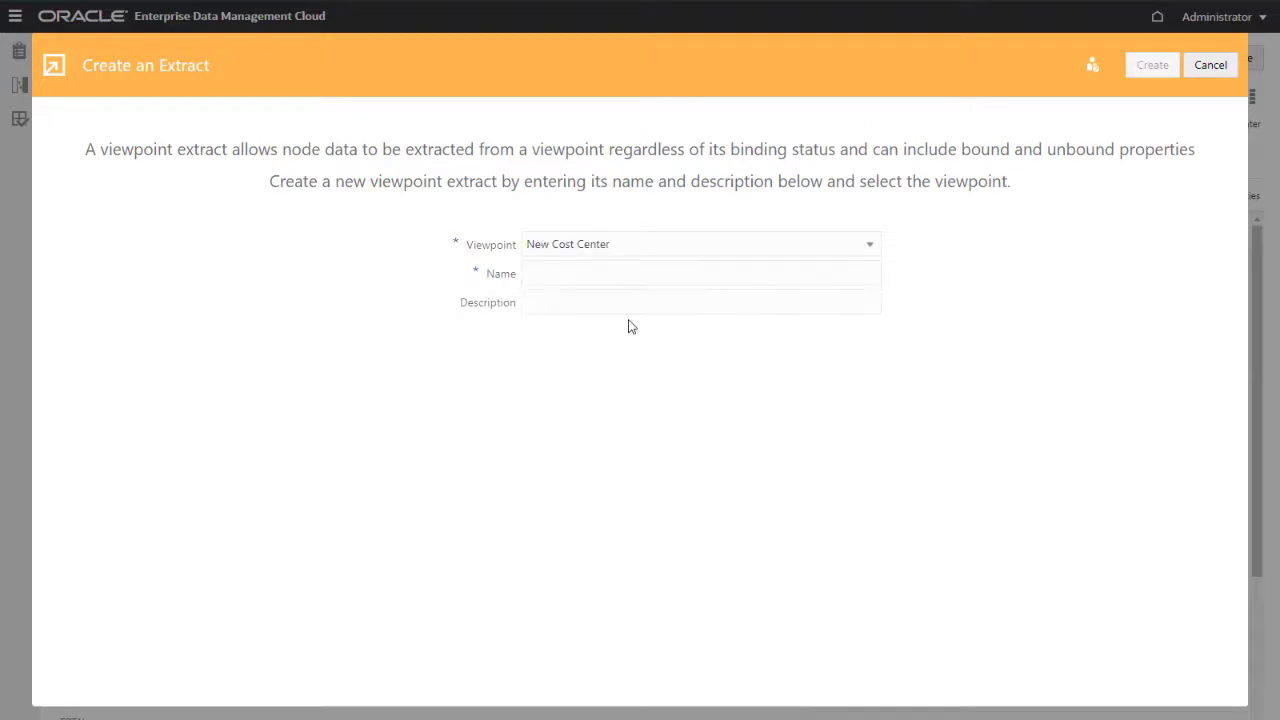
click(537, 273)
text(Alternate Cost Center Org)
click(528, 302)
Create the extract with description 'What-if cost center reorganization' and edit its columns.
text(What-if cost center reorganization)
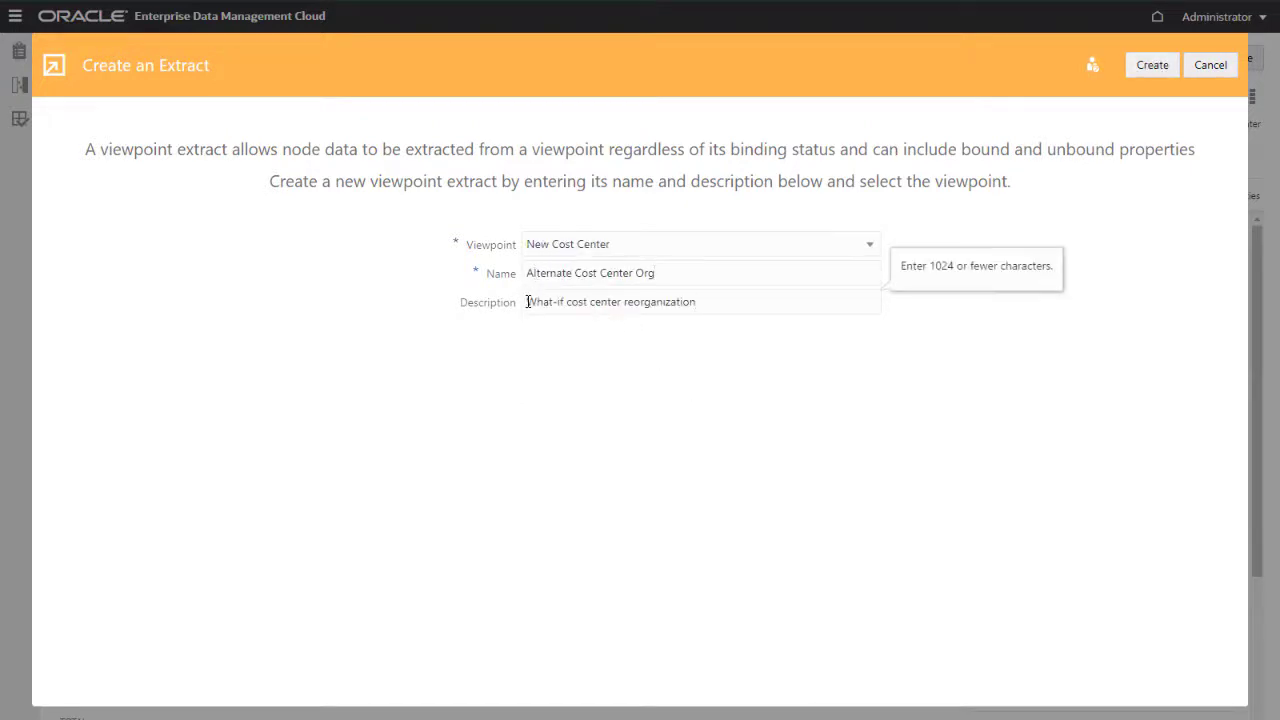
click(1143, 68)
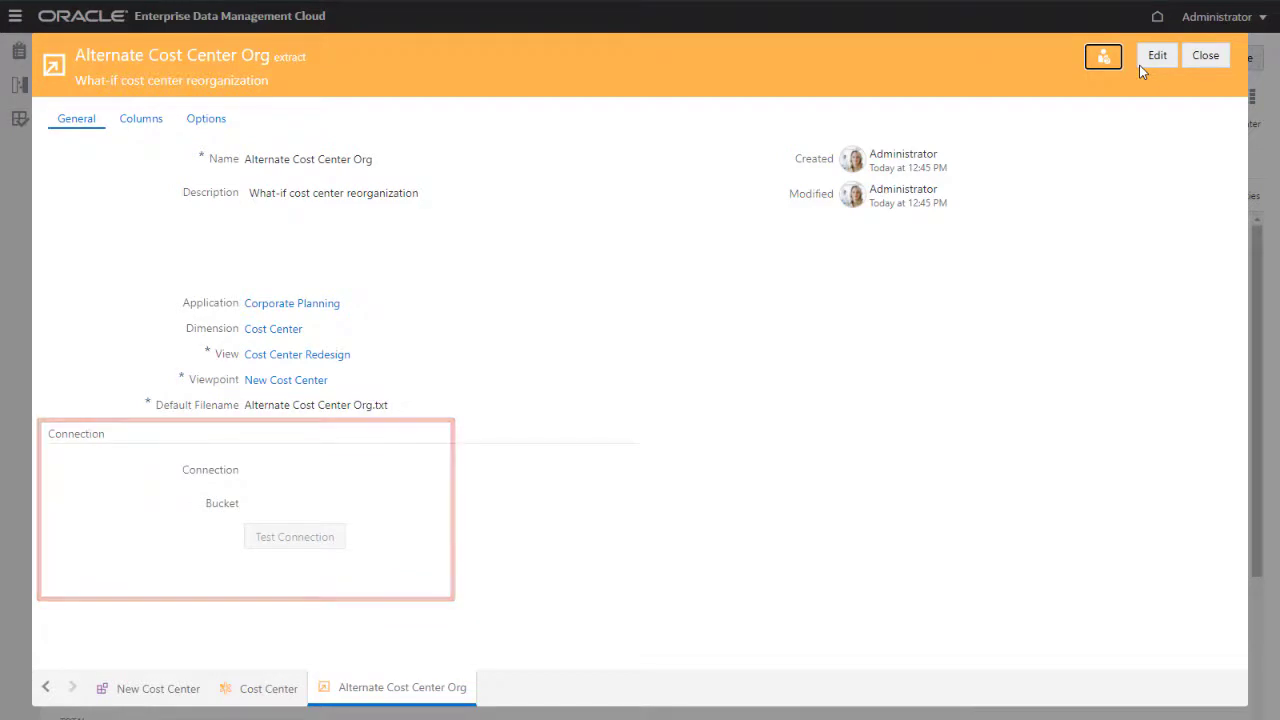
click(140, 120)
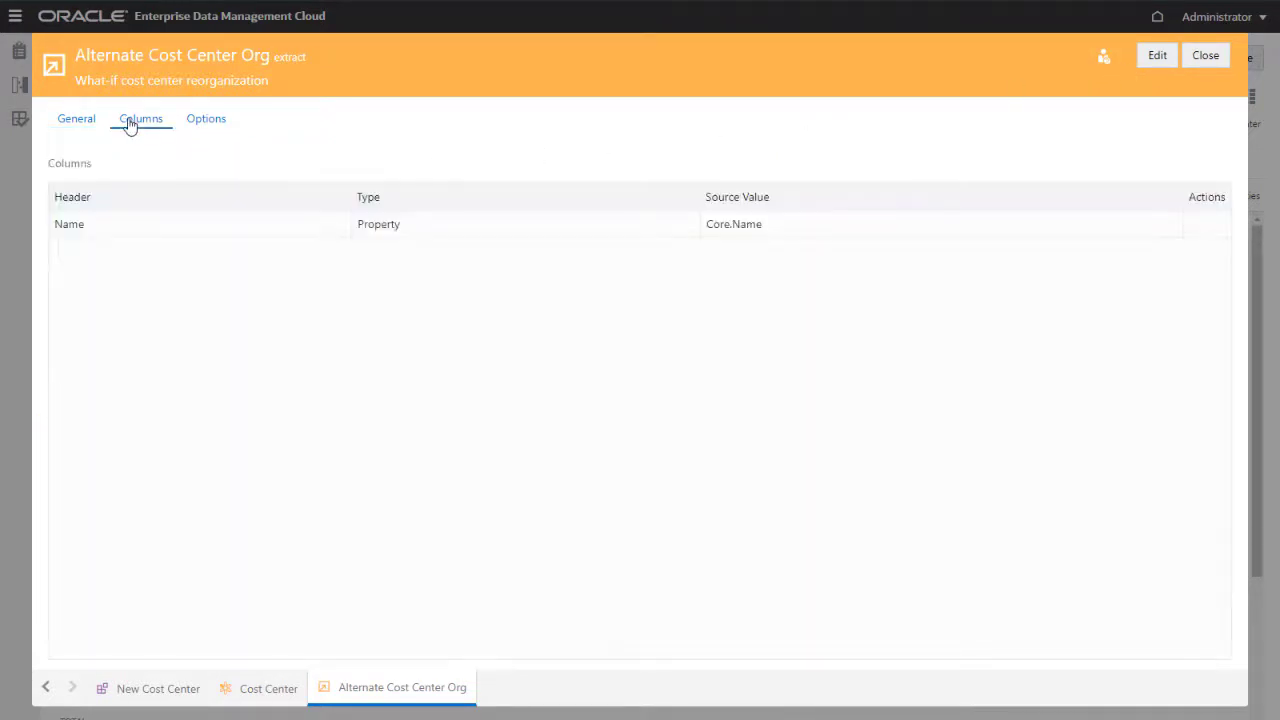
click(1157, 57)
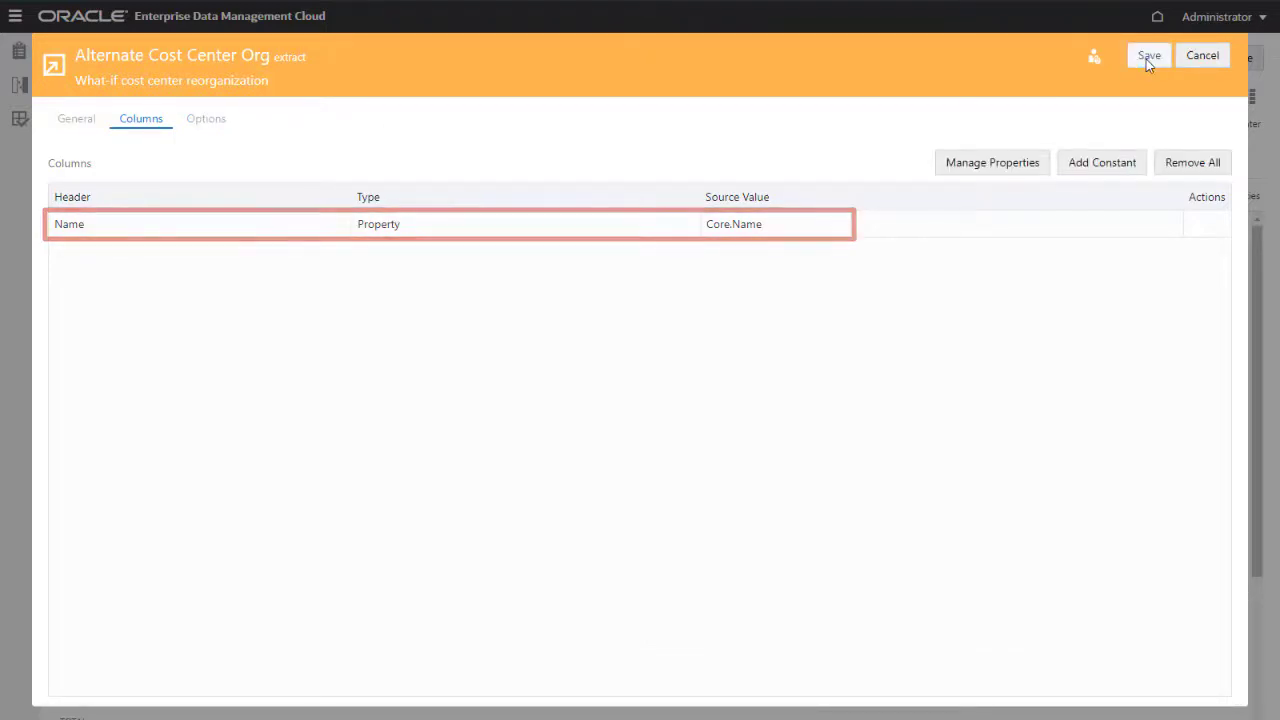
Add Parent and Alias: Default as extract columns.
click(1040, 165)
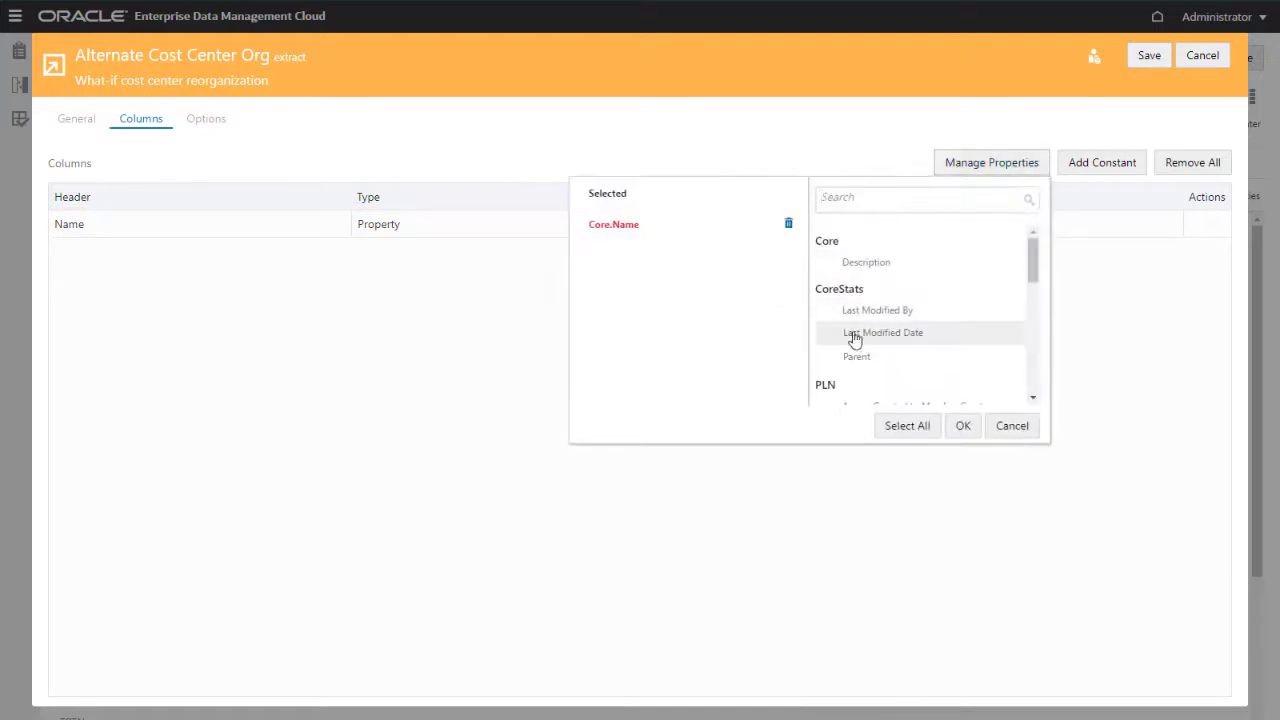
click(838, 357)
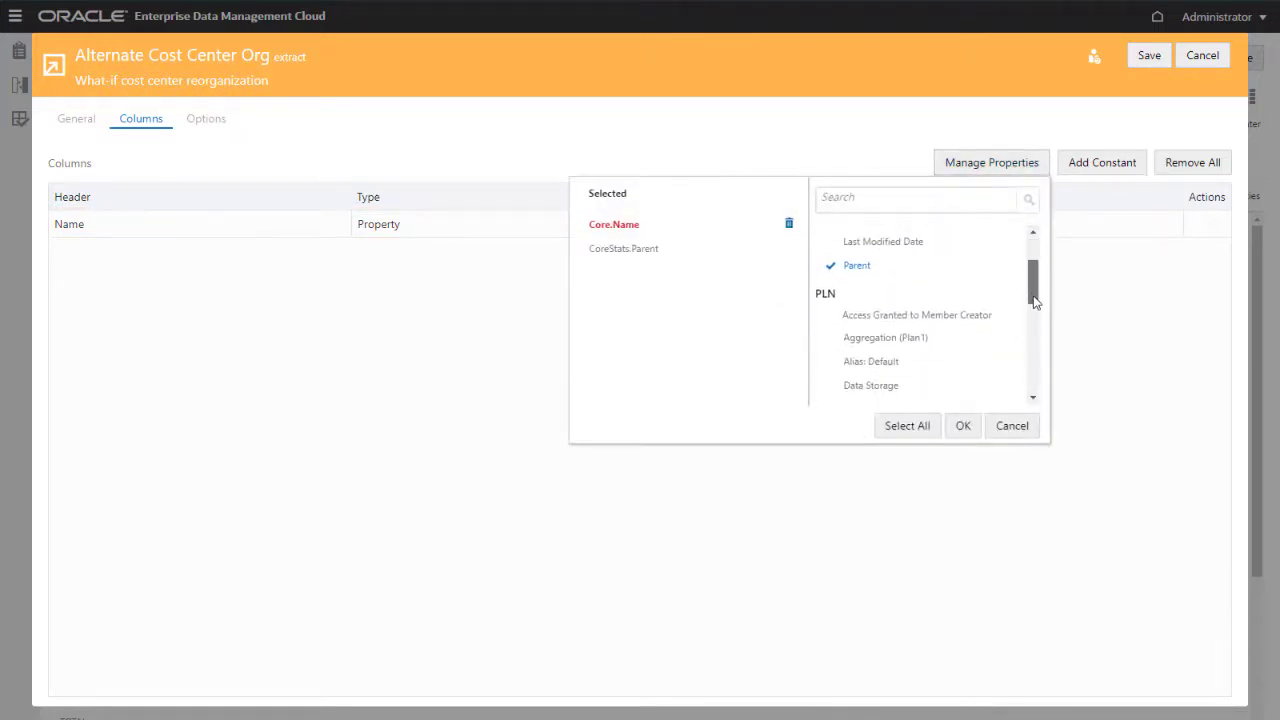
click(835, 349)
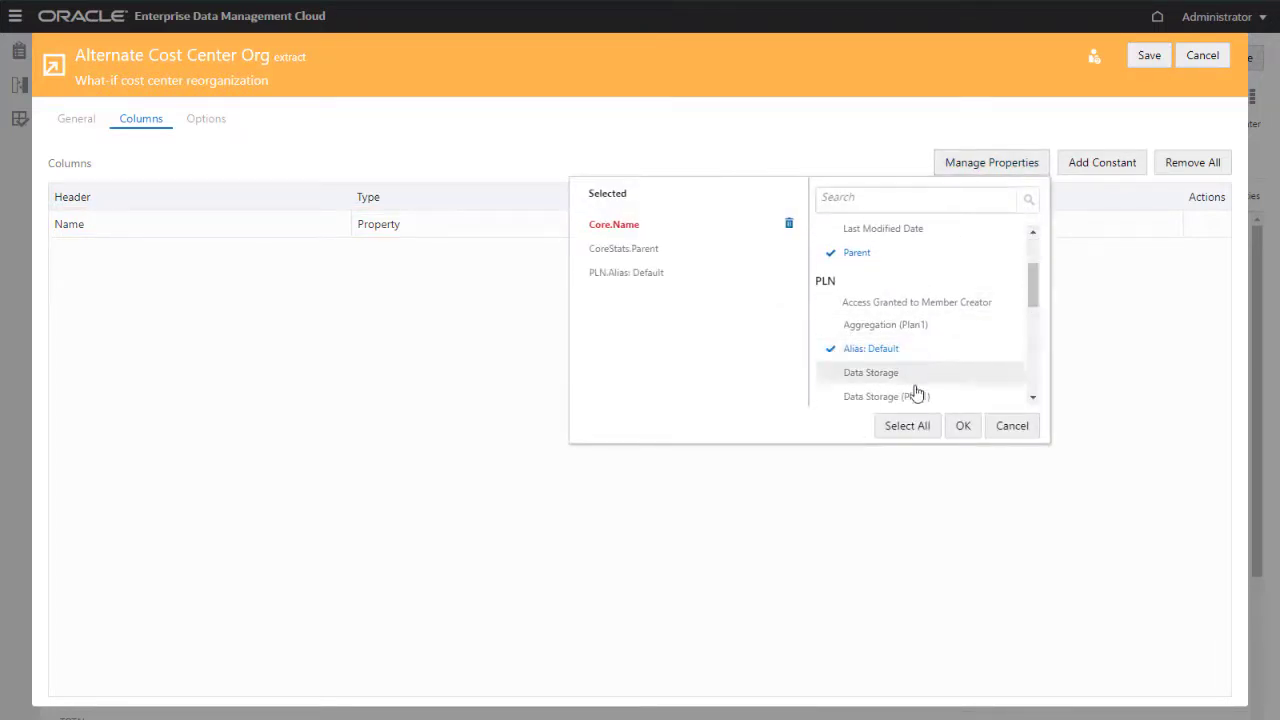
click(961, 427)
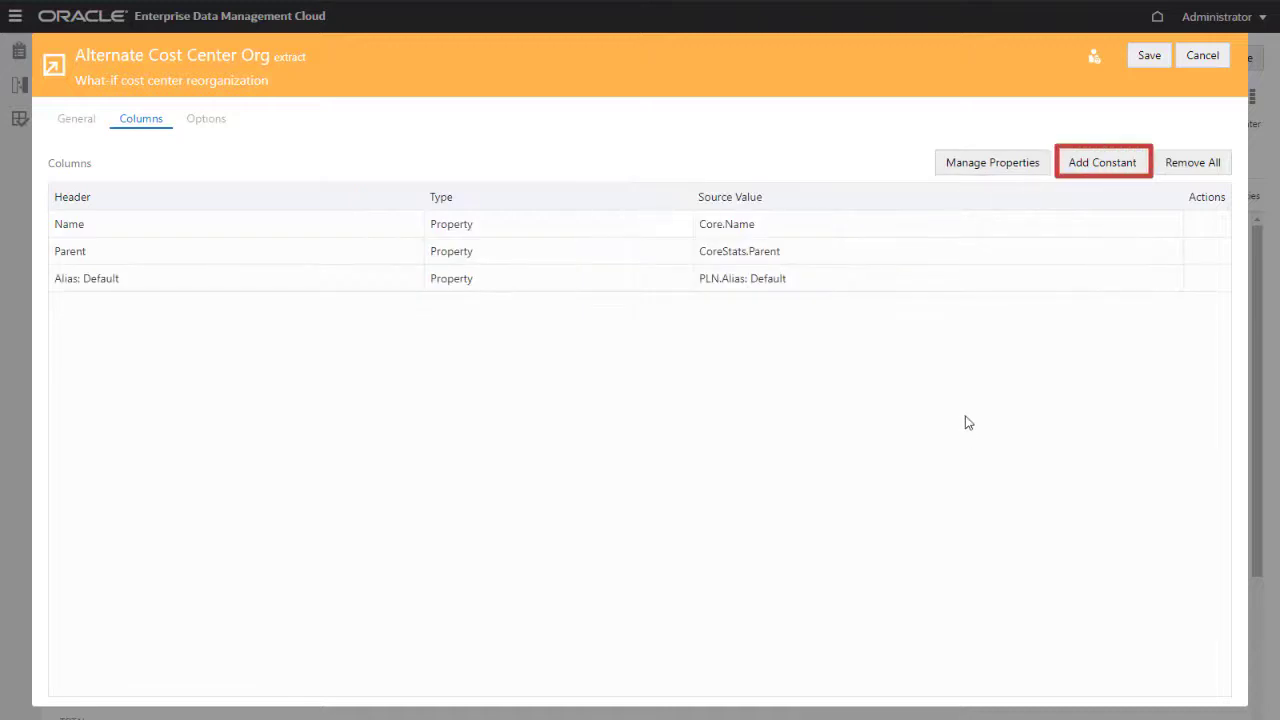
Add an Action constant column with the value INSERT.
click(1081, 172)
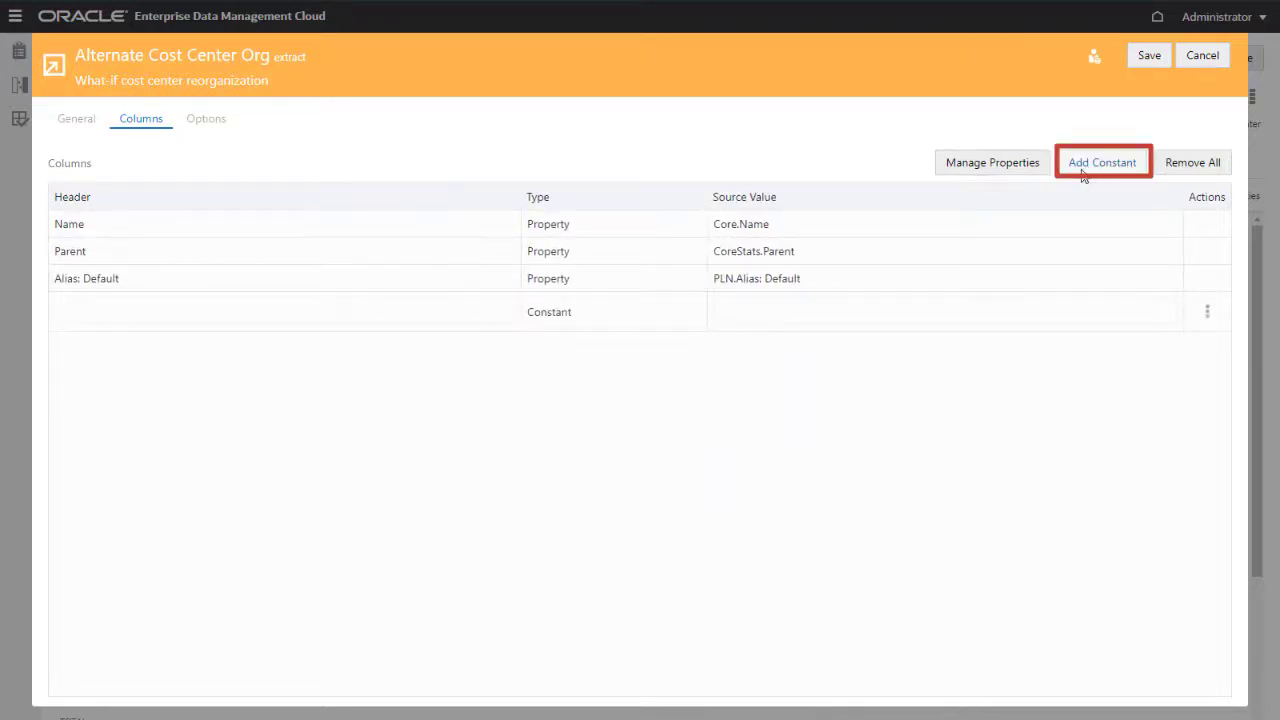
text(Action)
key(Tab)
text(INSE)
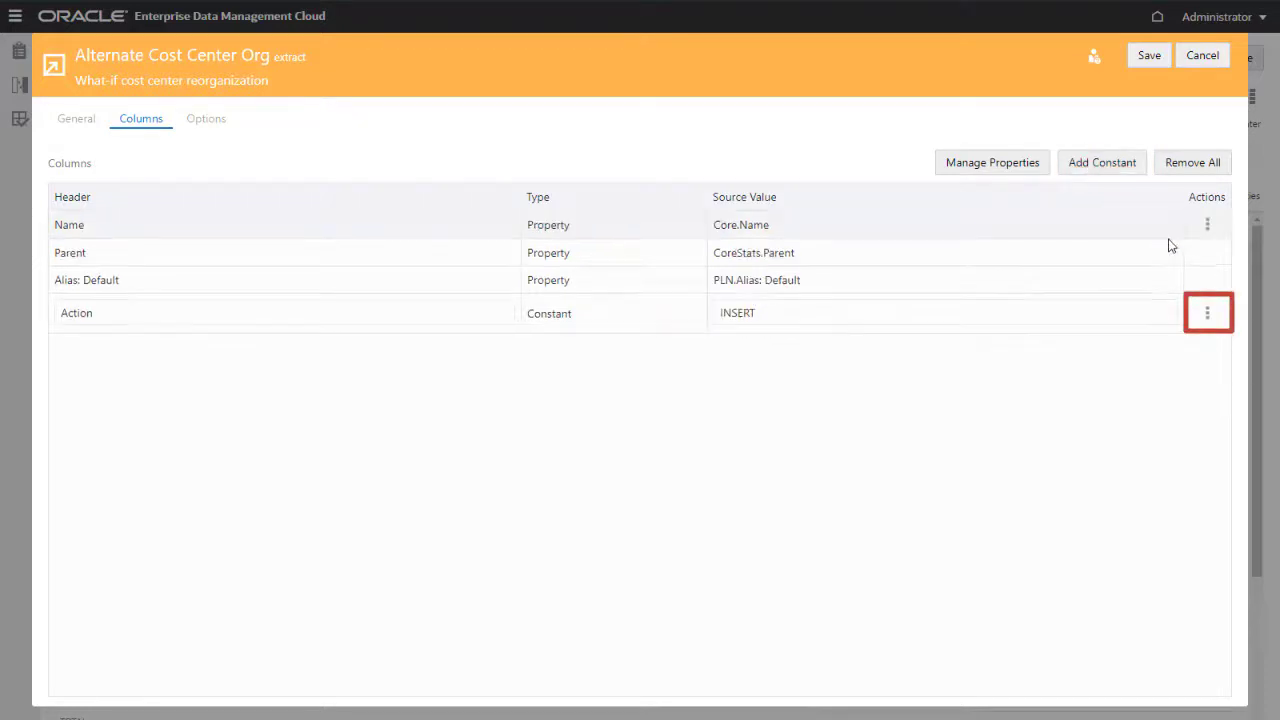
Move the Action column to the first position and save the columns.
click(1209, 316)
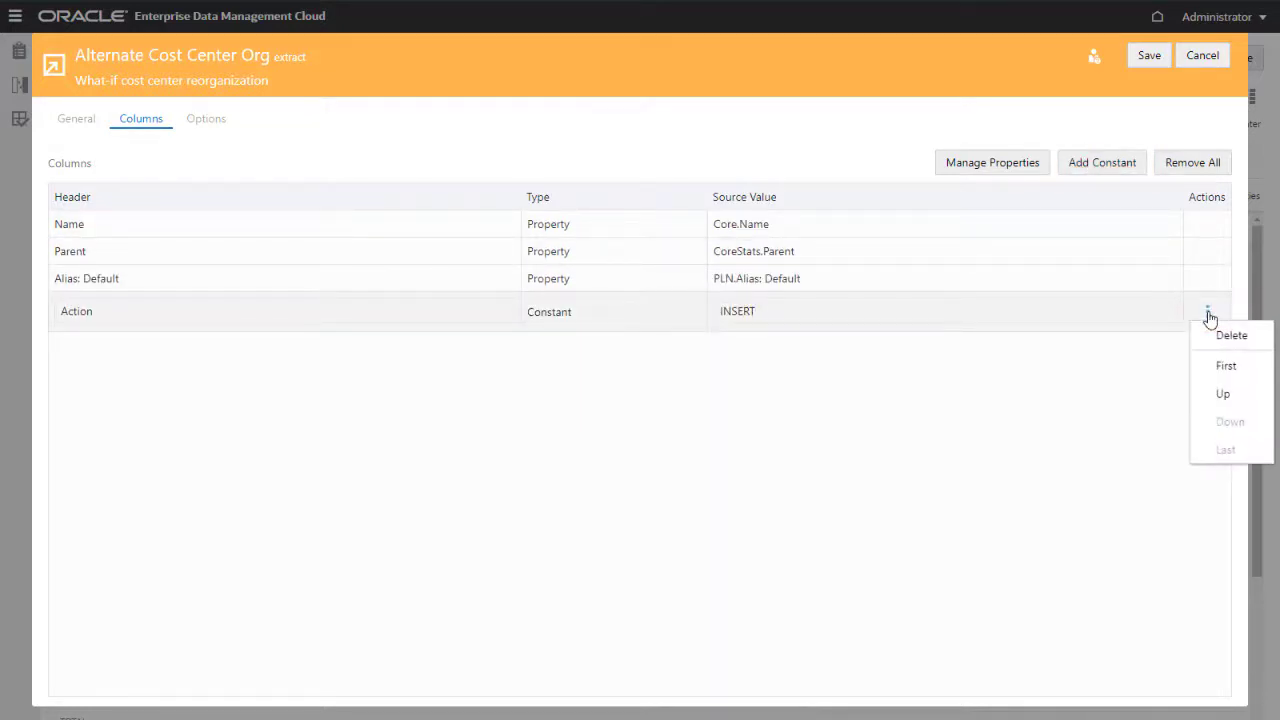
click(1216, 366)
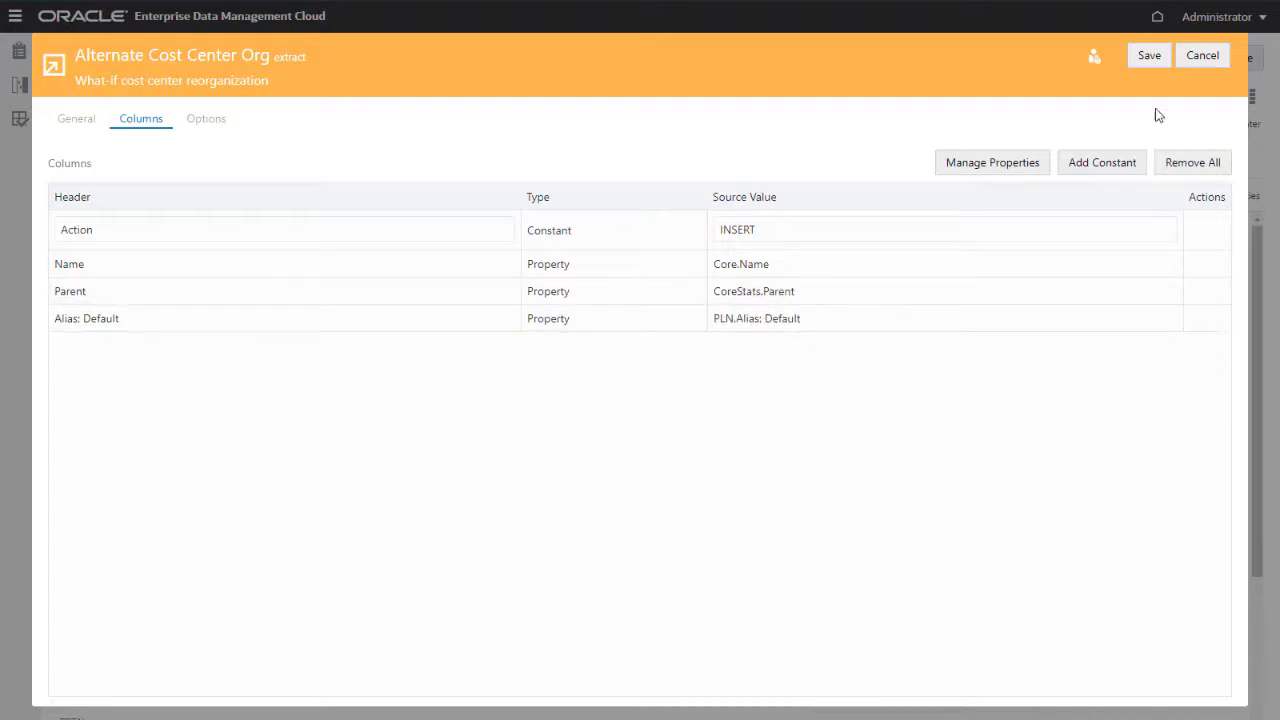
click(1150, 58)
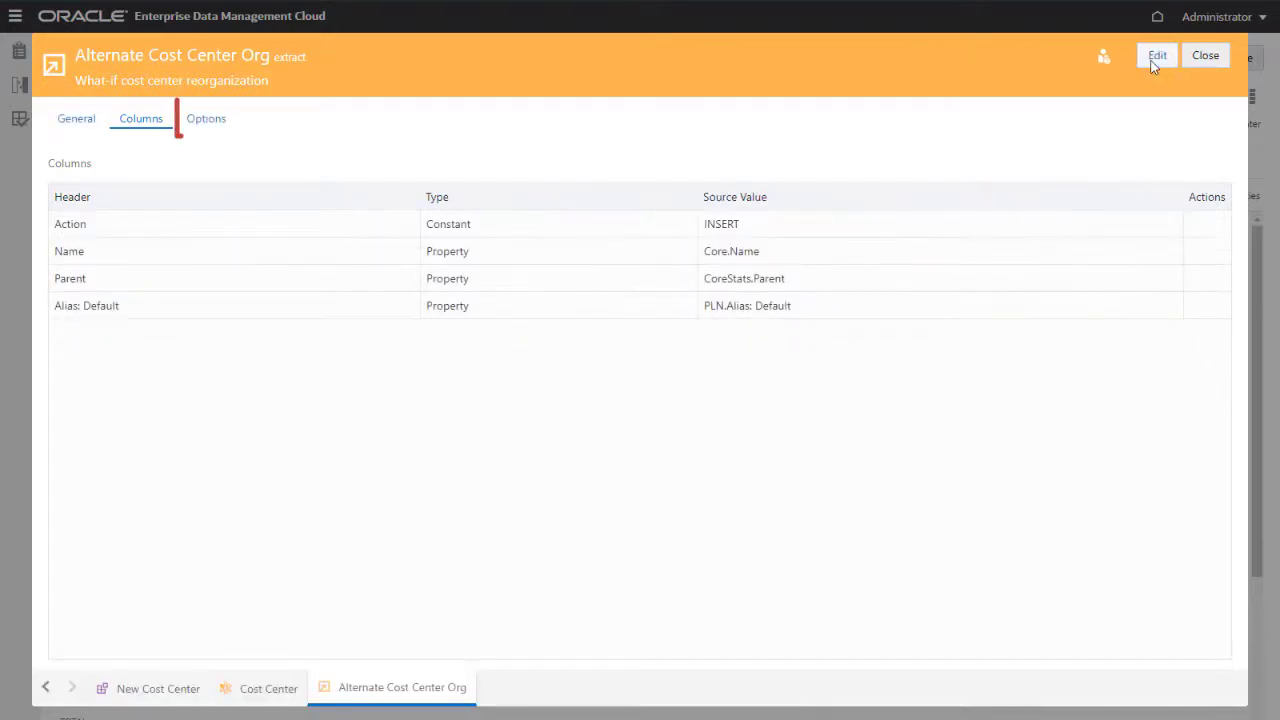
Add a node filter keeping only nodes whose ancestors equal SALES, and save the extract.
click(222, 126)
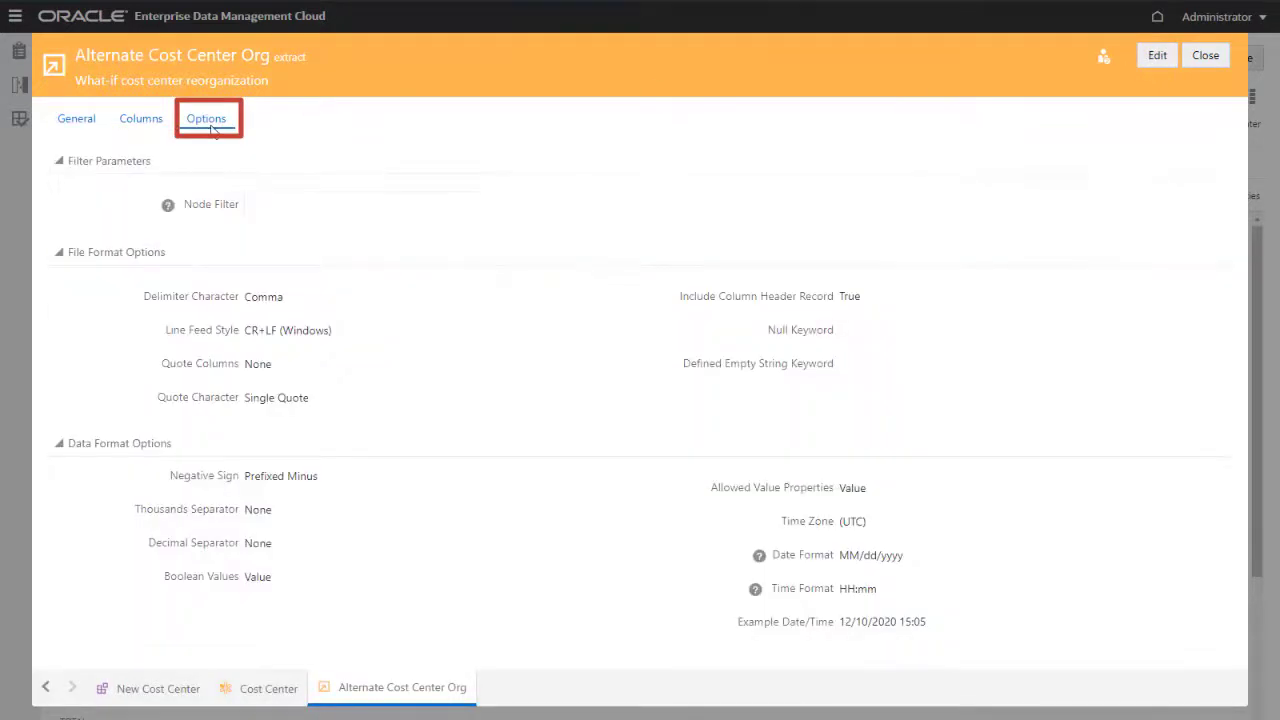
click(1155, 56)
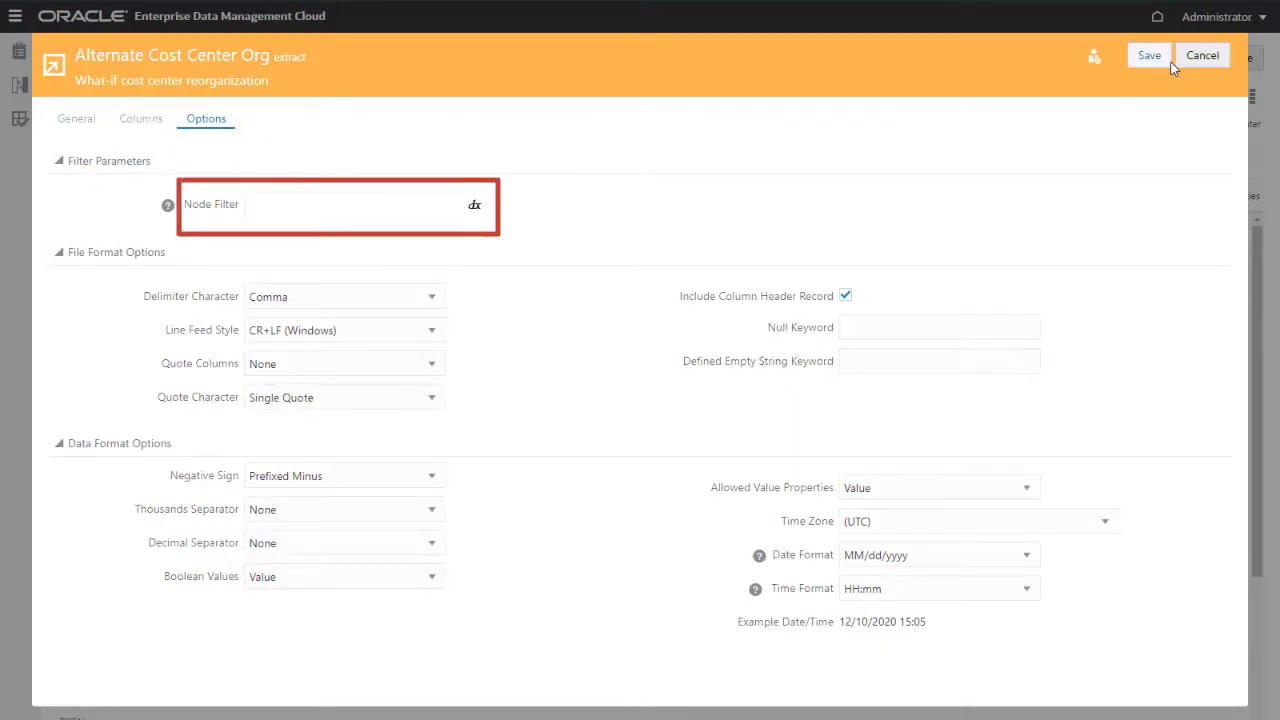
click(482, 205)
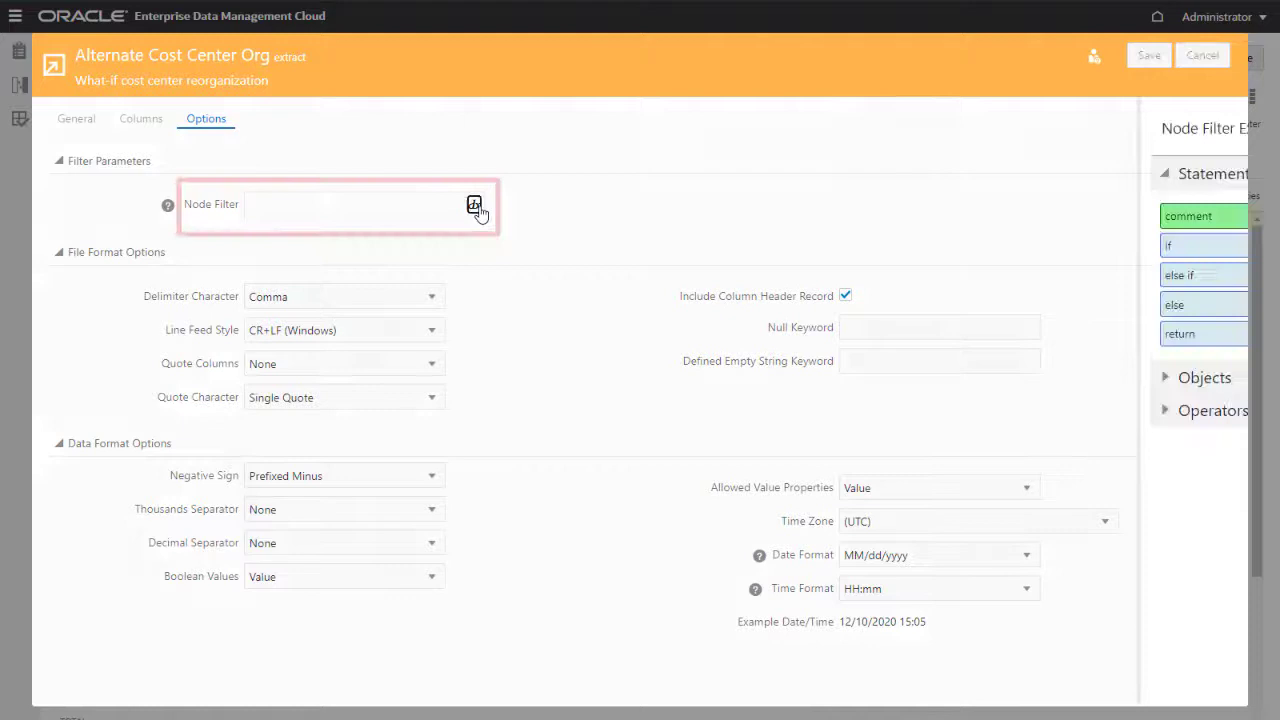
click(224, 205)
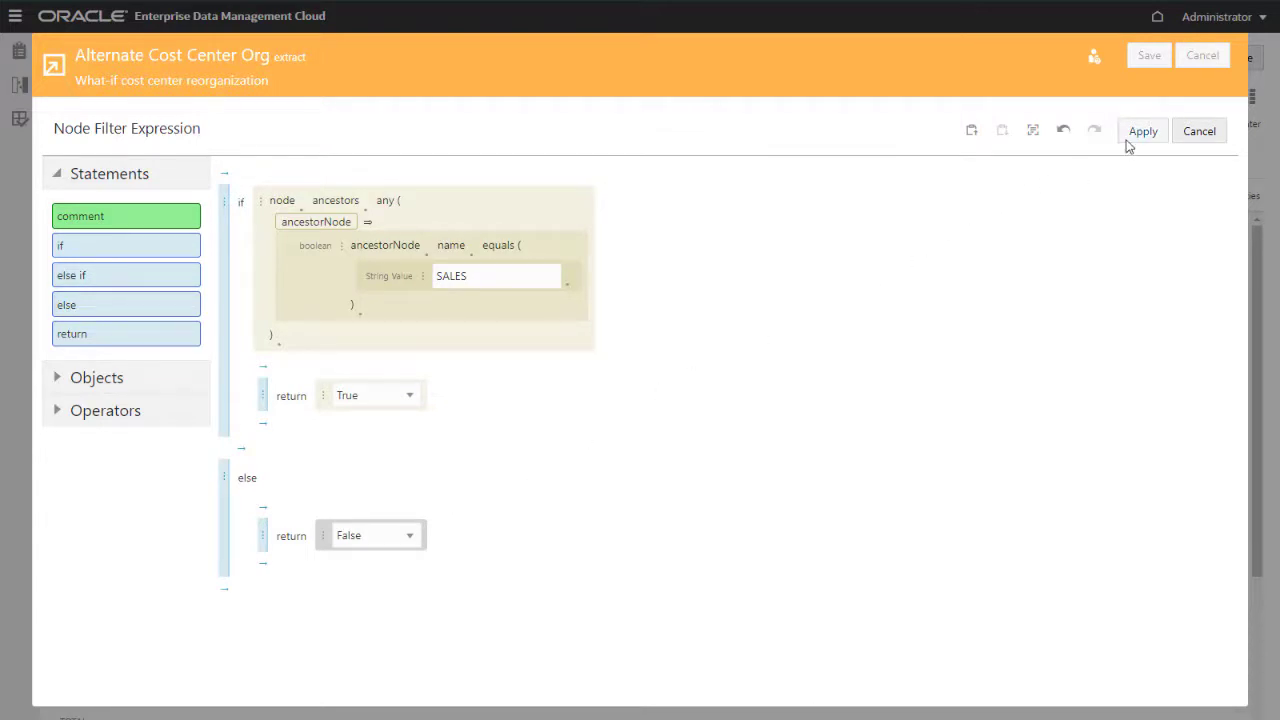
click(1132, 132)
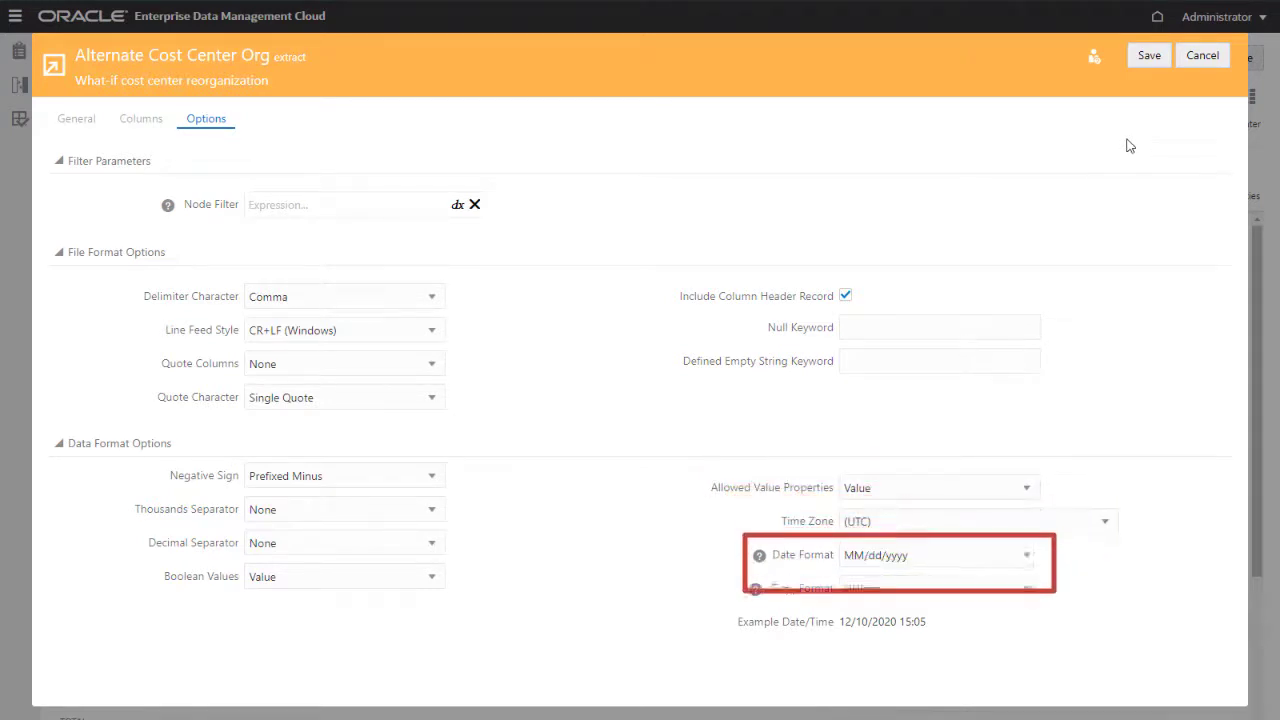
click(1141, 58)
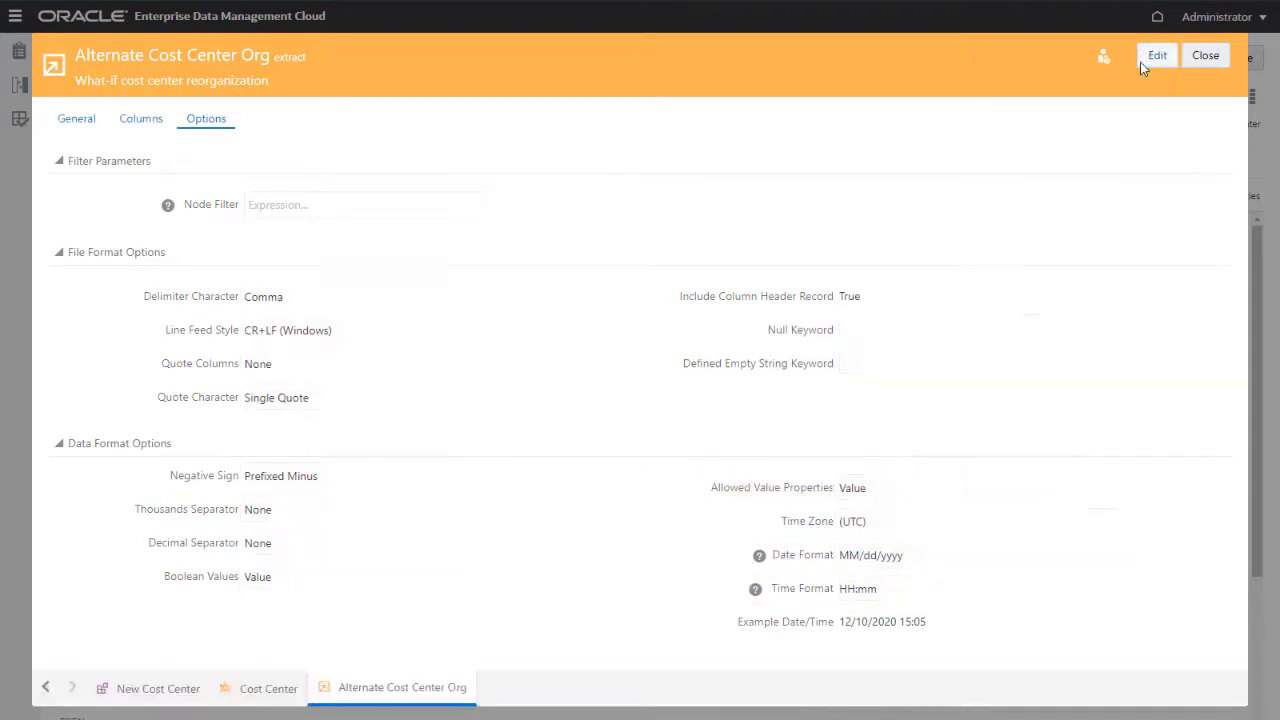
Close the extract and bring up Run Extract for the Corporate Planning application.
click(1196, 57)
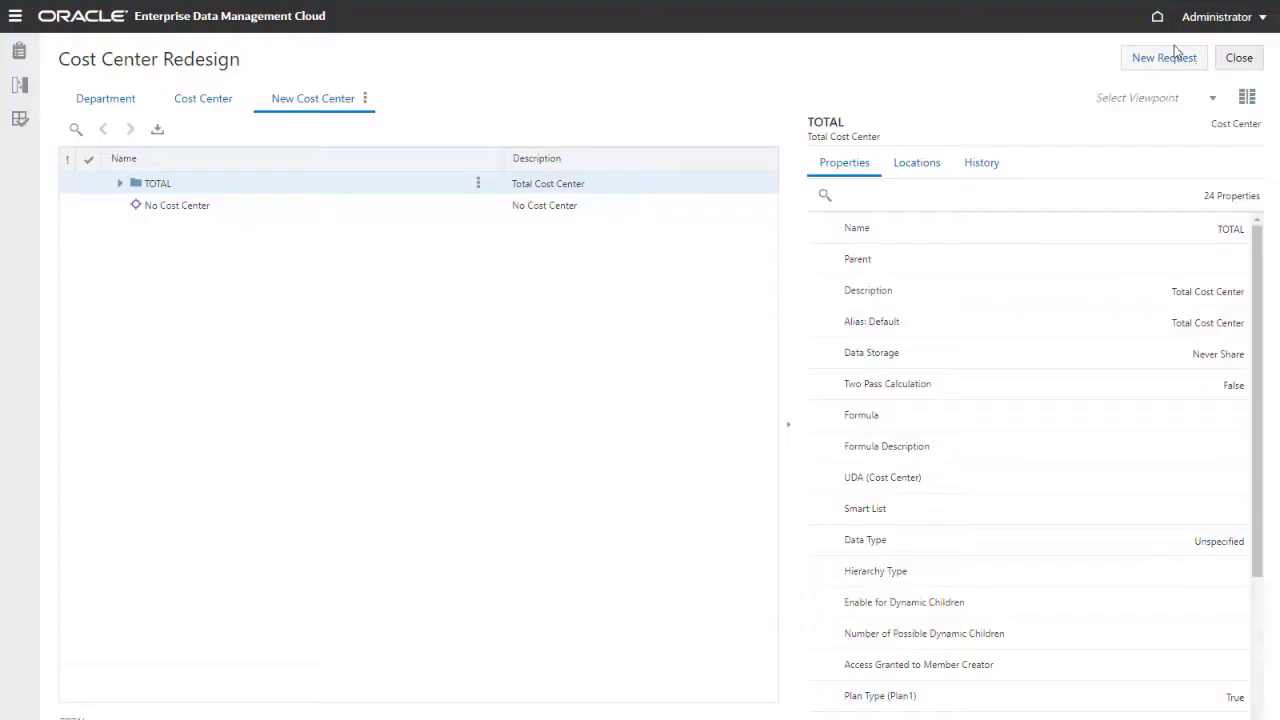
click(1158, 19)
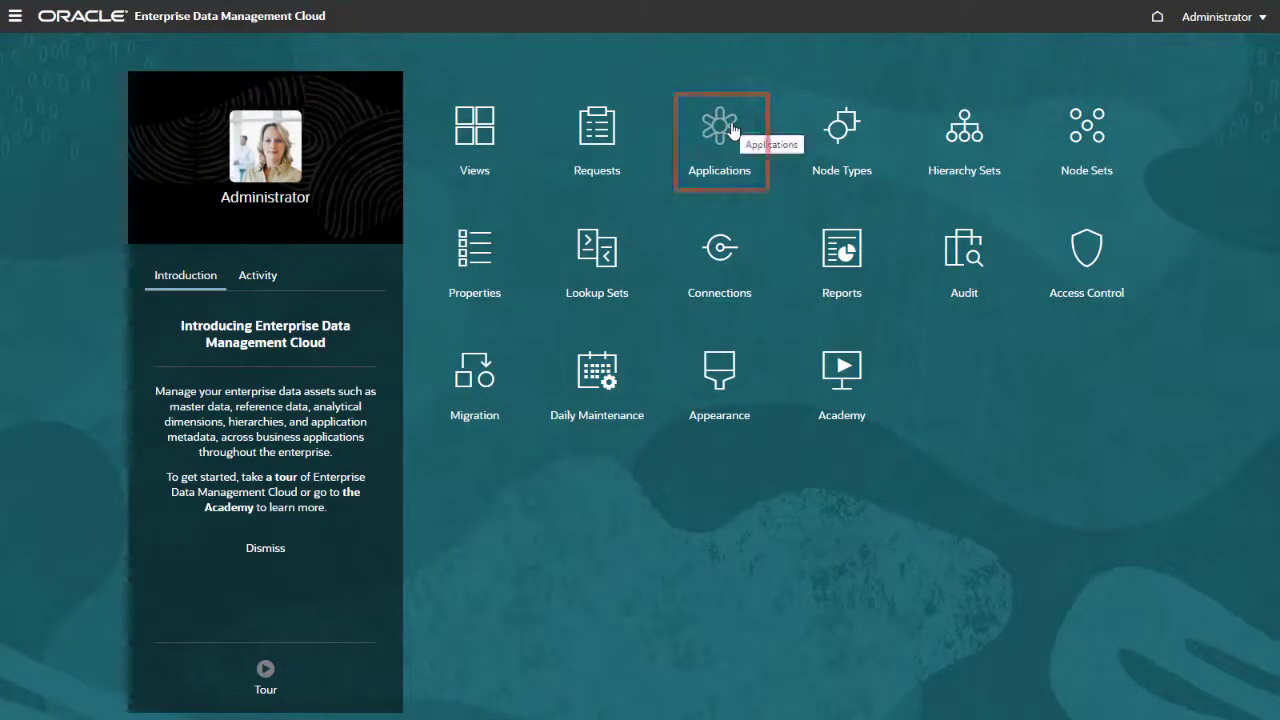
click(724, 128)
click(1236, 313)
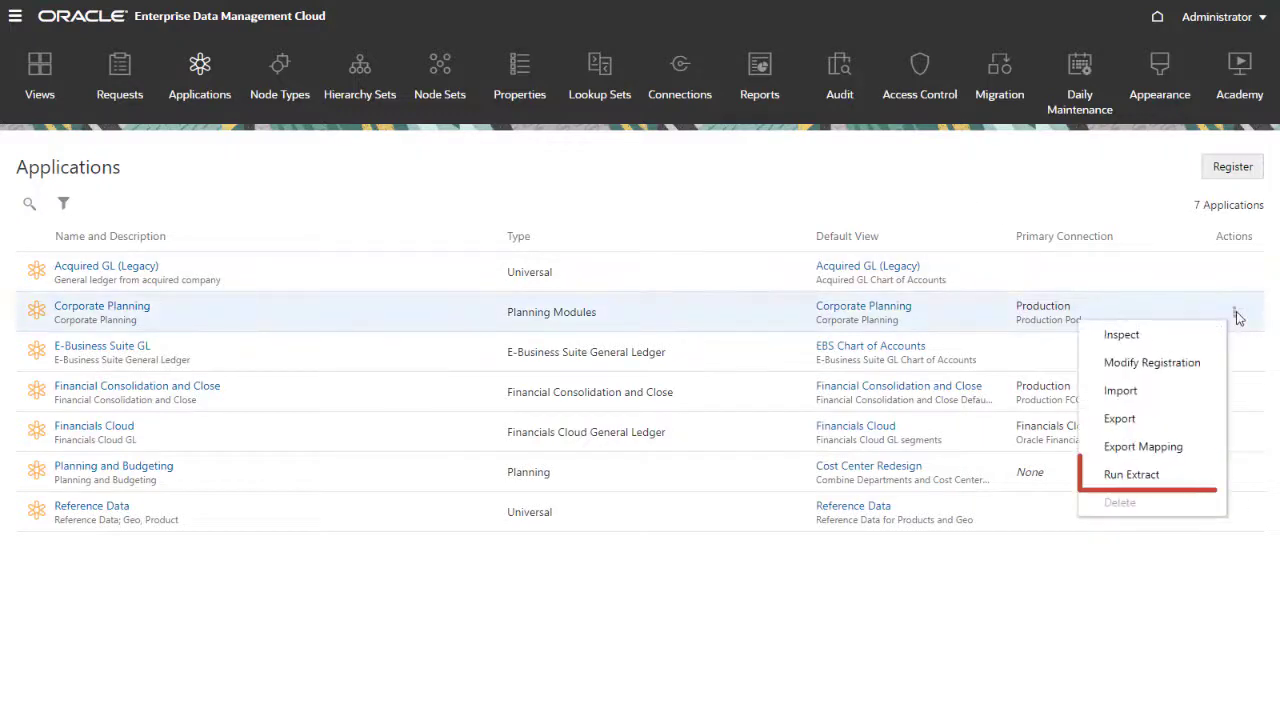
click(1205, 478)
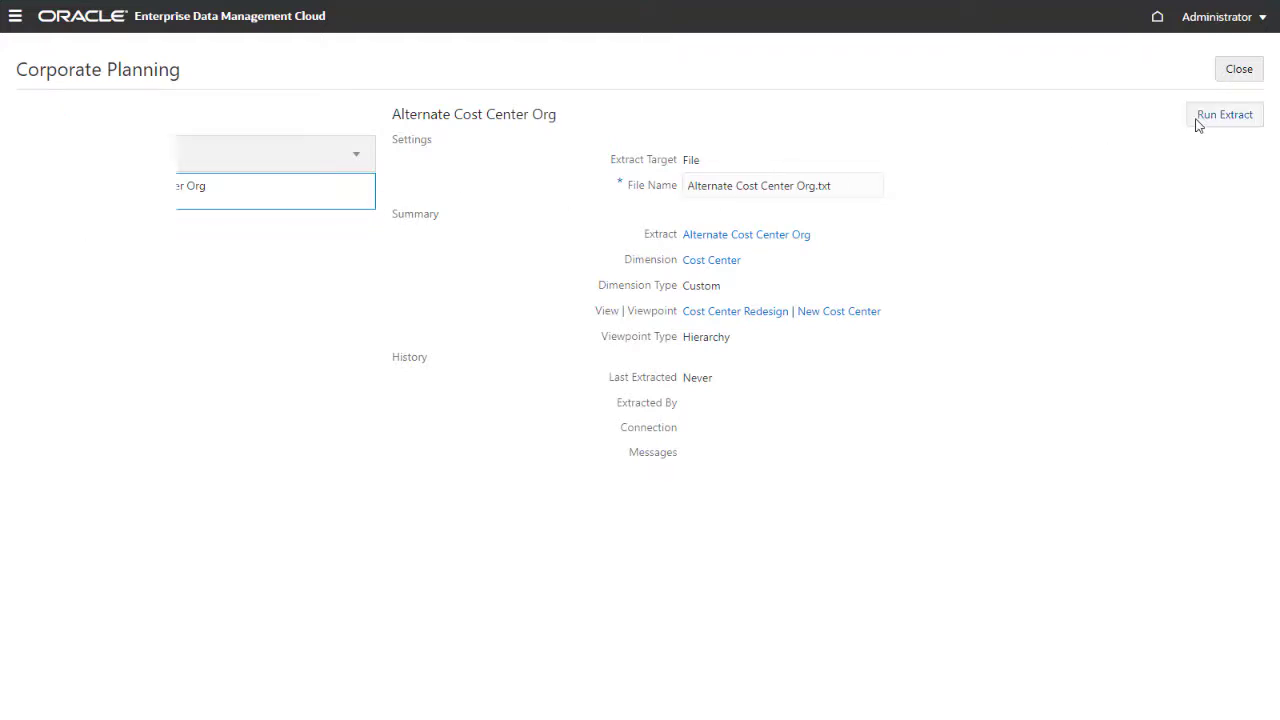
Run Alternate Cost Center Org, extracting 21 records, and save the text file.
click(1198, 121)
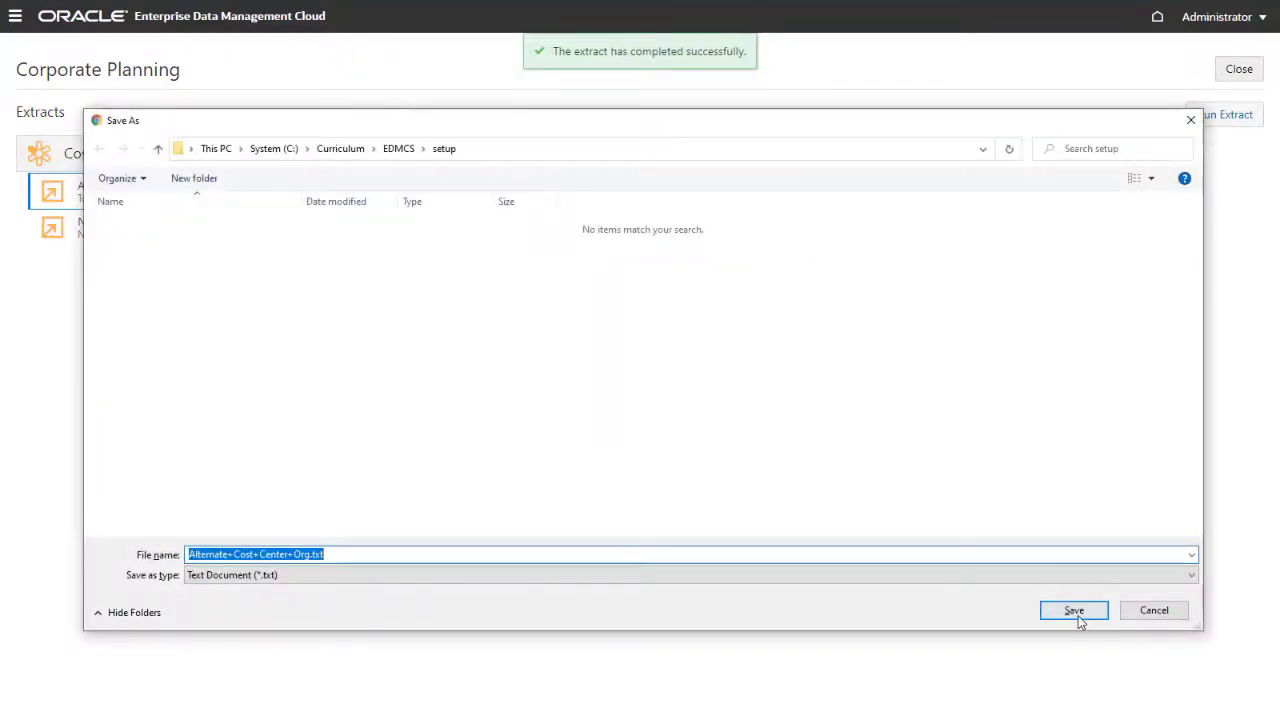
click(1074, 611)
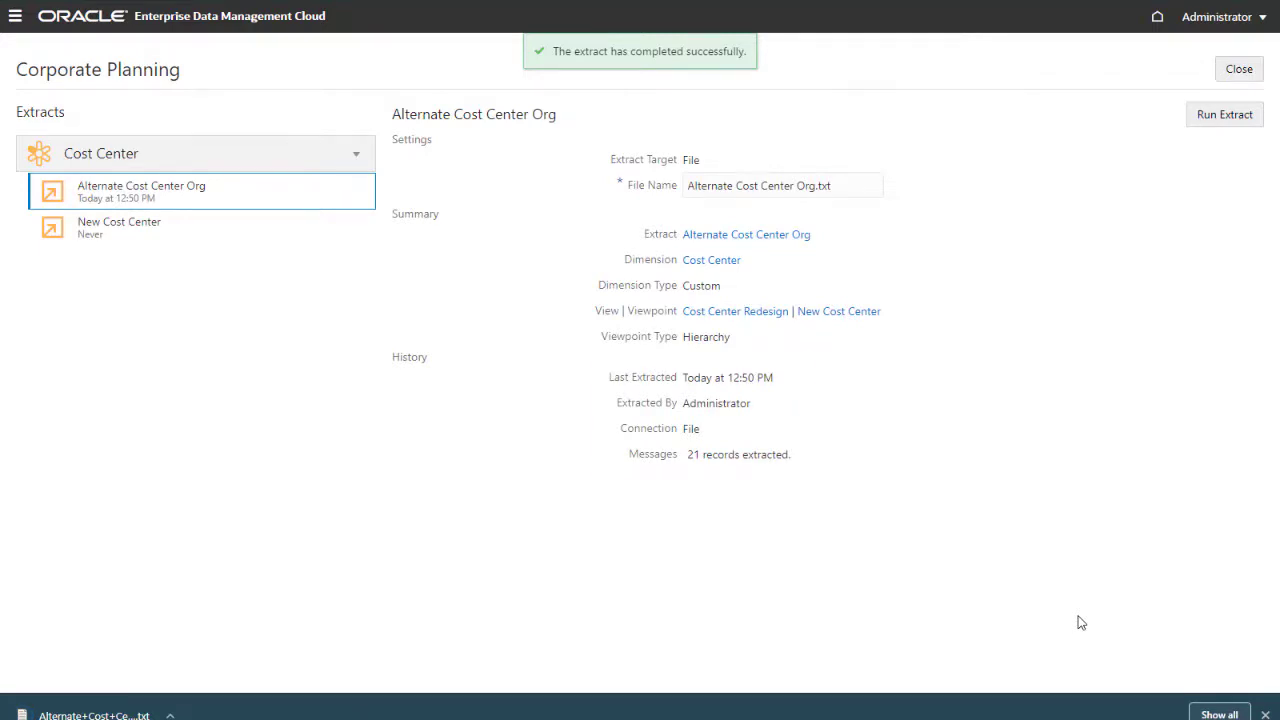
Open the downloaded Alternate+Cost+Center+Org.txt in Notepad.
click(108, 716)
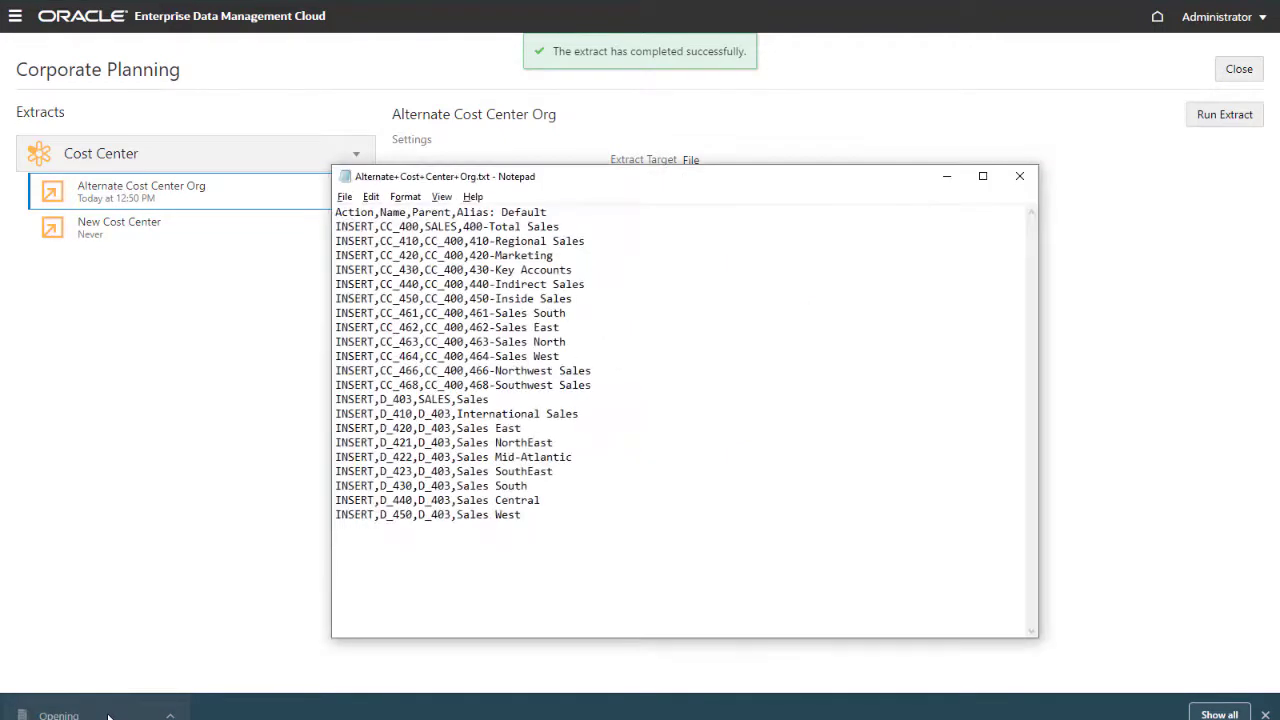